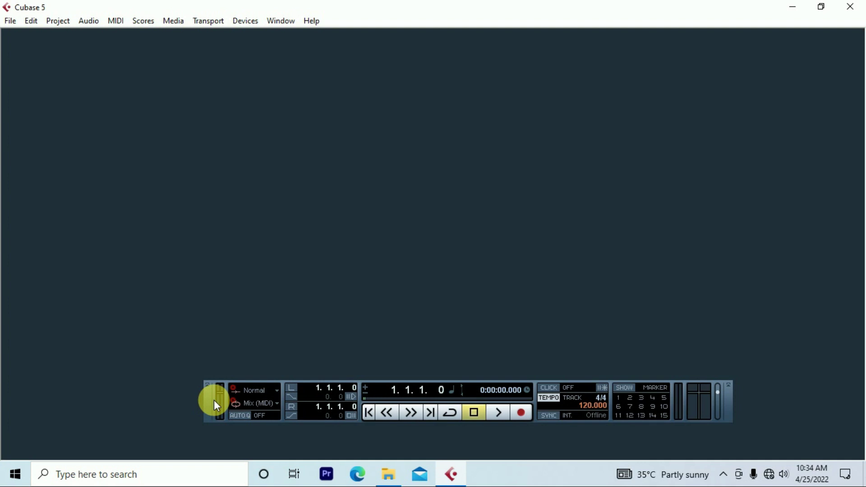
- Drag the floating Transport panel a little to the left
{"action": "left_click_drag", "start_coordinate": [211, 405], "coordinate": [175, 407]}
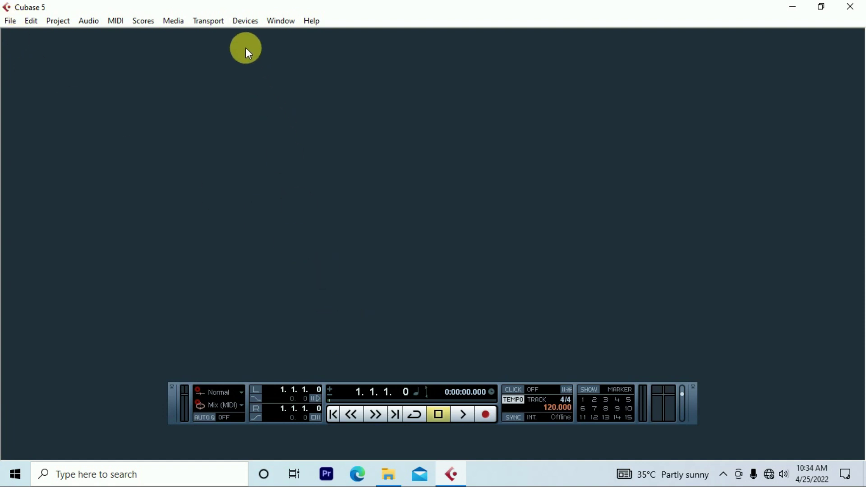
{"action": "left_click", "coordinate": [246, 23]}
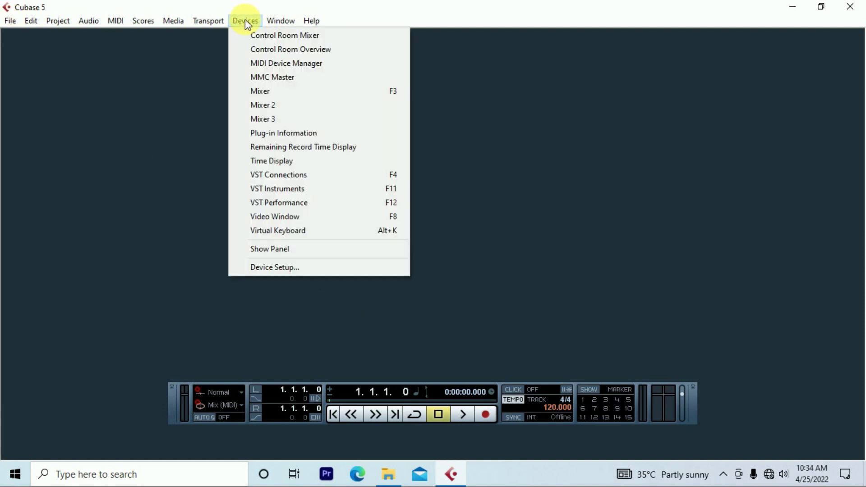
{"action": "left_click", "coordinate": [284, 269]}
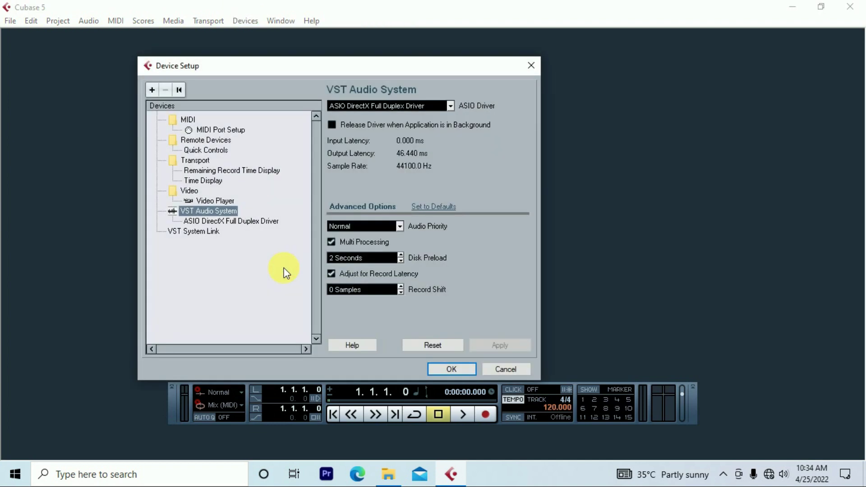
{"action": "left_click", "coordinate": [391, 108]}
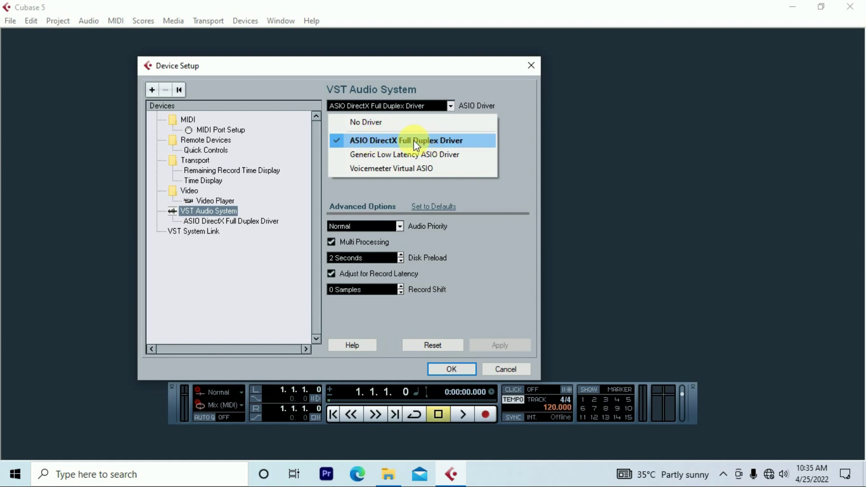
{"action": "left_click", "coordinate": [377, 72]}
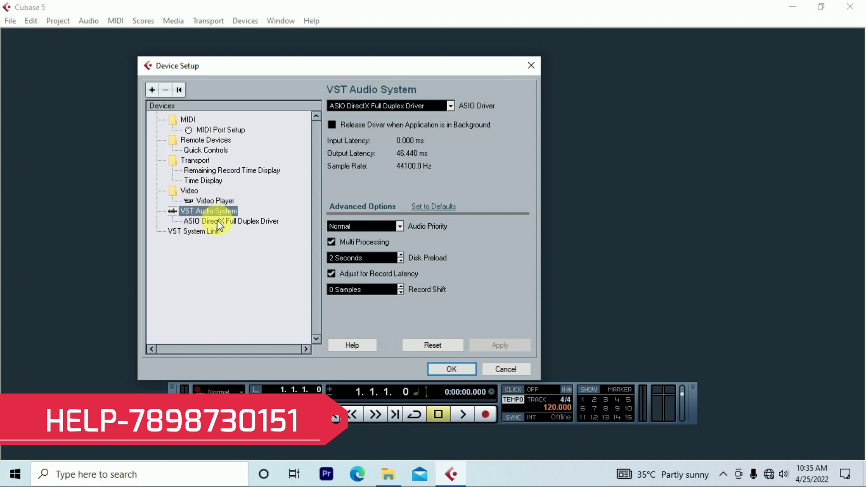
{"action": "left_click", "coordinate": [449, 369]}
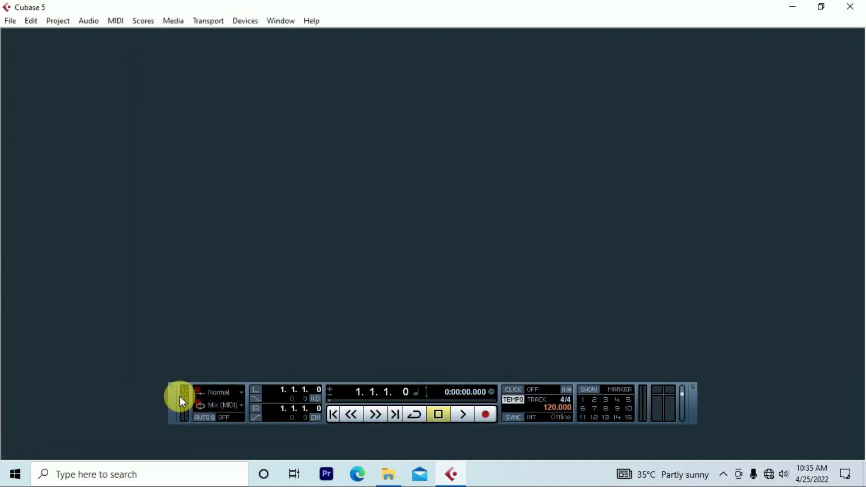
- Open Devices > VST Connections, center the window and show its Inputs tab
{"action": "left_click", "coordinate": [245, 22]}
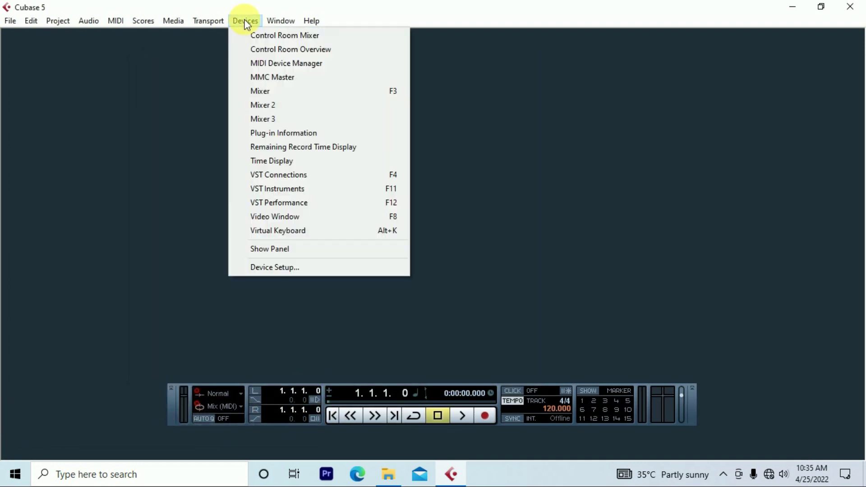
{"action": "left_click", "coordinate": [291, 176]}
{"action": "left_click_drag", "start_coordinate": [273, 31], "coordinate": [404, 74]}
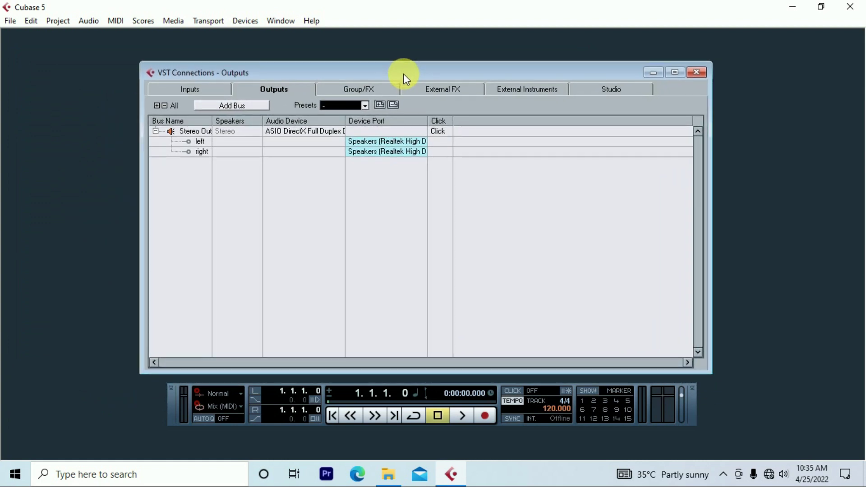
{"action": "left_click", "coordinate": [181, 90]}
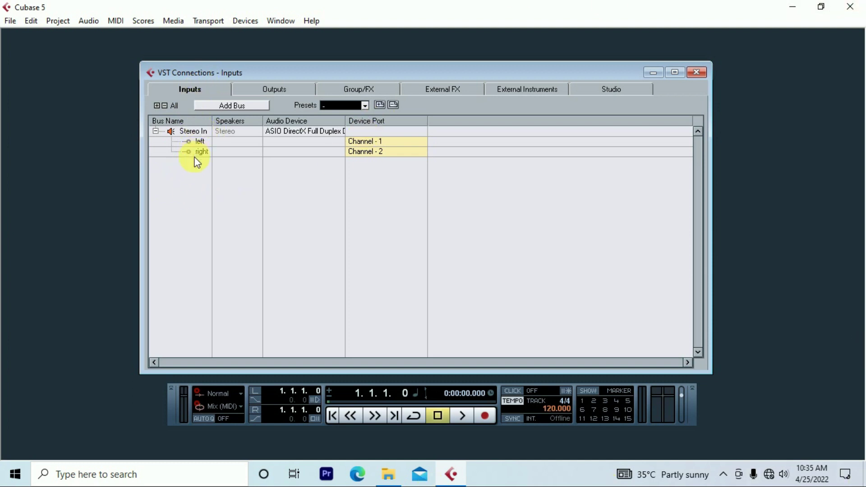
- Remove the Stereo In input bus via its right-click Remove Bus option
{"action": "double_click", "coordinate": [191, 132]}
{"action": "right_click", "coordinate": [191, 131]}
{"action": "left_click", "coordinate": [226, 70]}
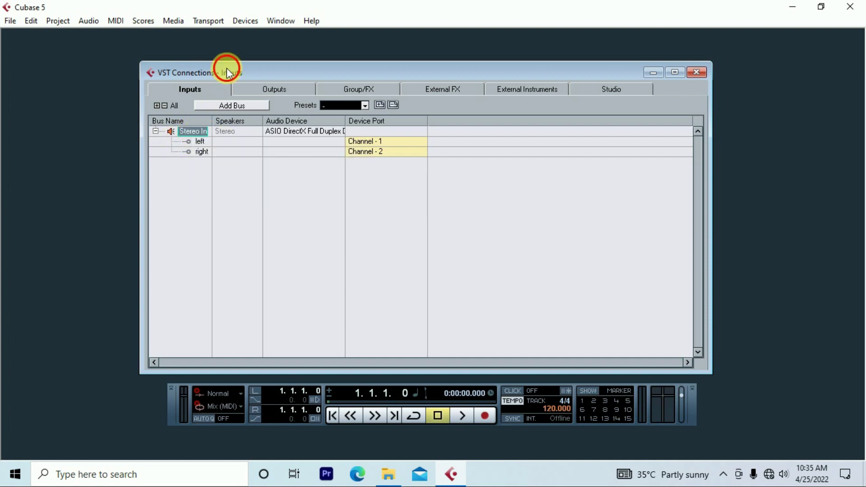
{"action": "right_click", "coordinate": [191, 132]}
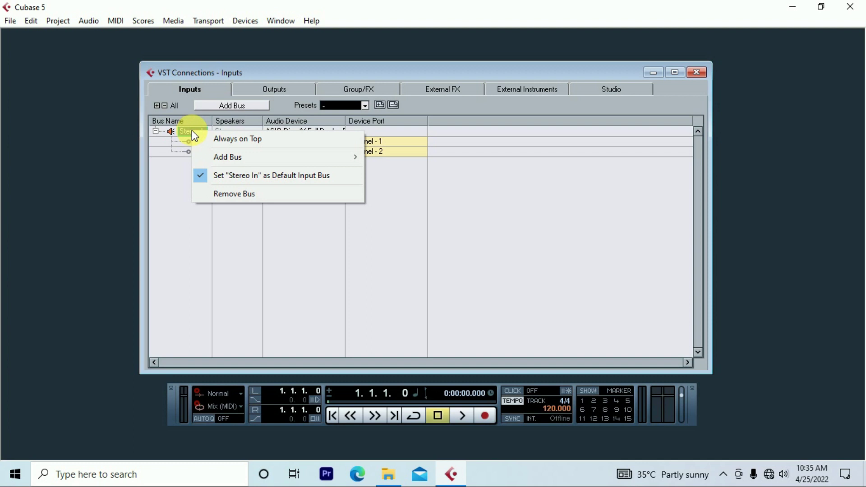
{"action": "left_click", "coordinate": [236, 194]}
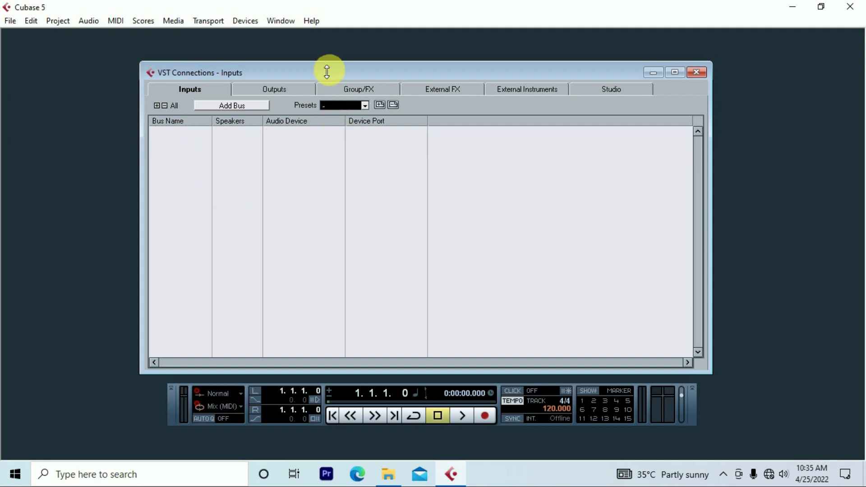
- Add 2 Mono input buses, creating Mono In (Channel 1) and Mono In 2 (Channel 2)
{"action": "left_click_drag", "start_coordinate": [297, 73], "coordinate": [340, 73]}
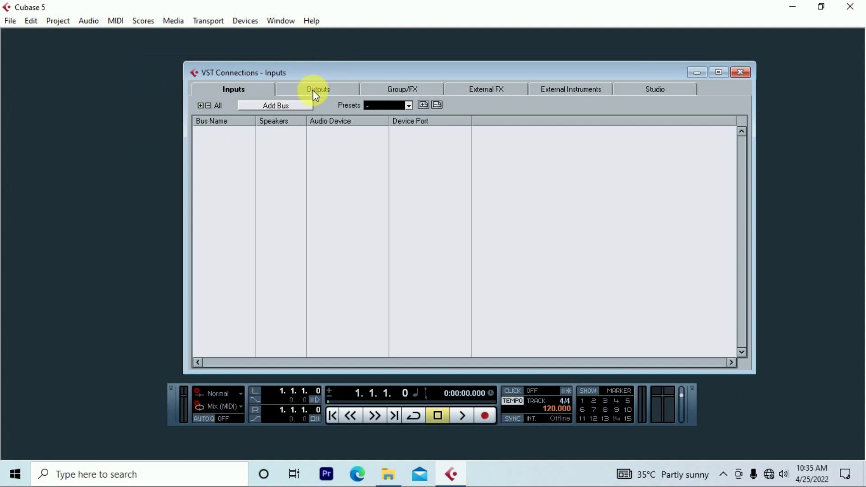
{"action": "left_click", "coordinate": [269, 106]}
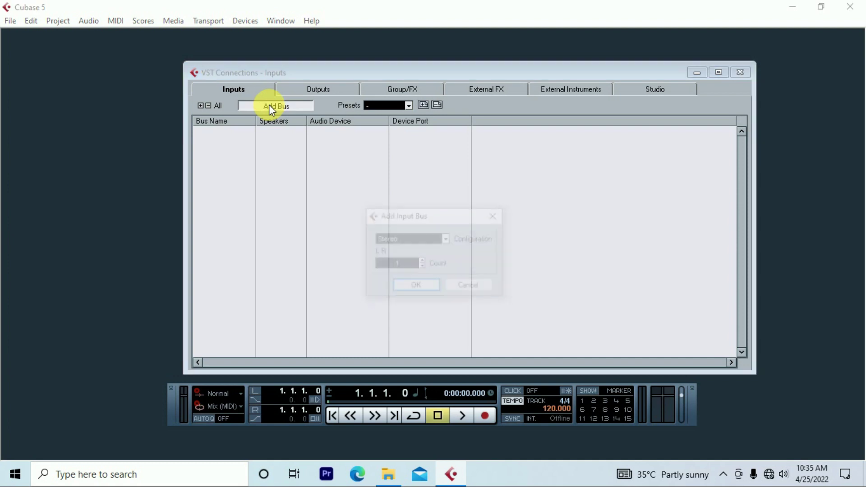
{"action": "left_click_drag", "start_coordinate": [446, 220], "coordinate": [403, 193]}
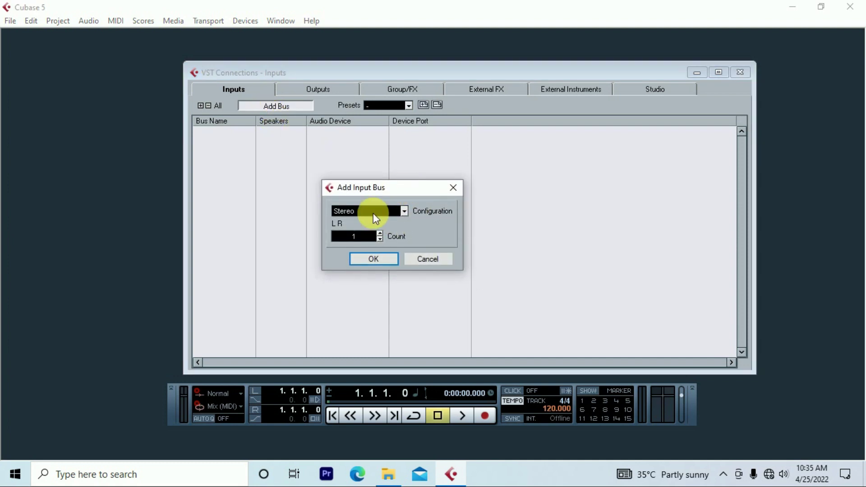
{"action": "left_click", "coordinate": [373, 209]}
{"action": "left_click", "coordinate": [364, 224]}
{"action": "left_click_drag", "start_coordinate": [391, 188], "coordinate": [351, 188]}
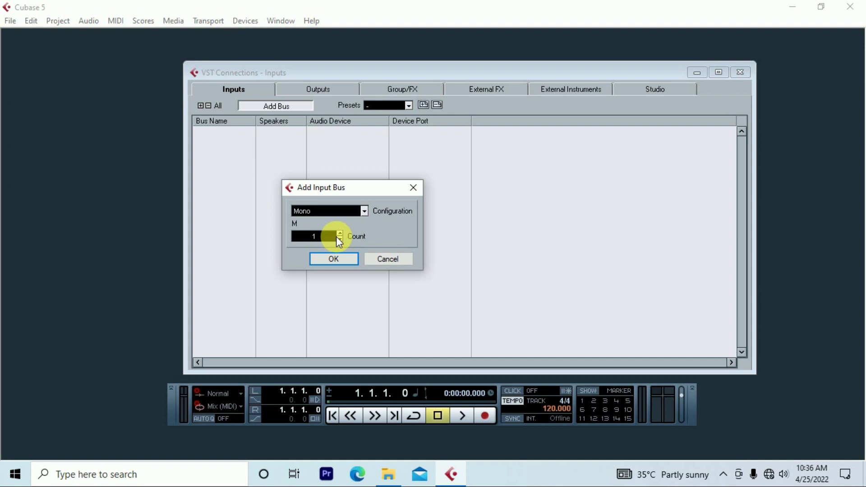
{"action": "left_click", "coordinate": [301, 241]}
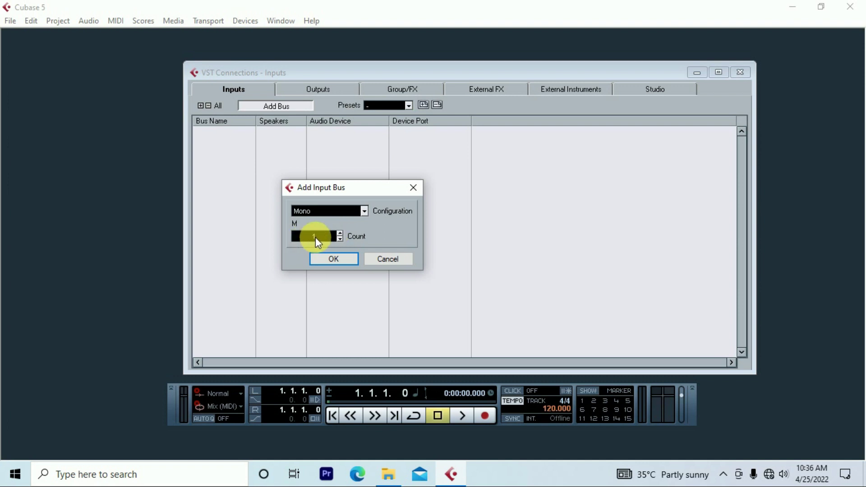
{"action": "left_click", "coordinate": [340, 234]}
{"action": "left_click", "coordinate": [332, 259]}
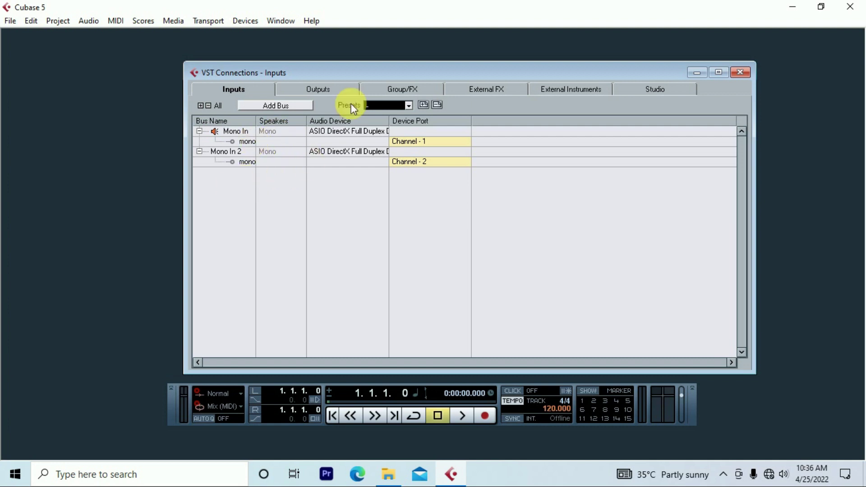
{"action": "left_click", "coordinate": [331, 93]}
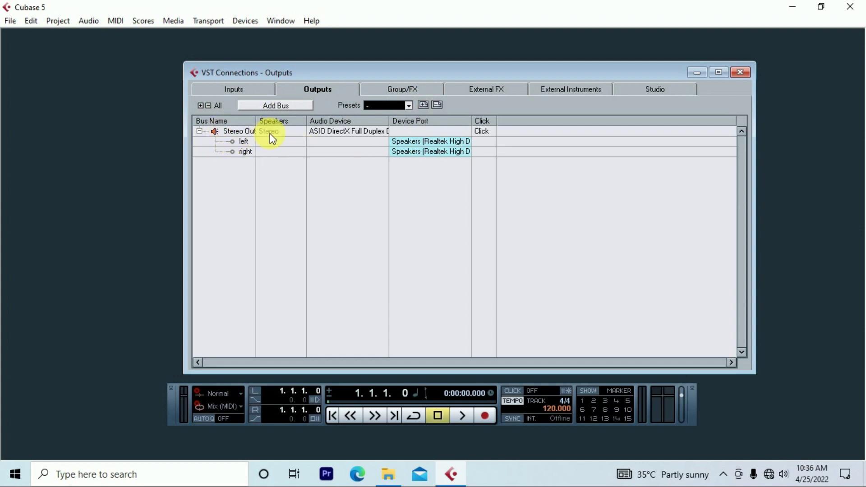
- Remove the Stereo Out output bus and confirm the deletion
{"action": "right_click", "coordinate": [239, 131]}
{"action": "left_click", "coordinate": [288, 195]}
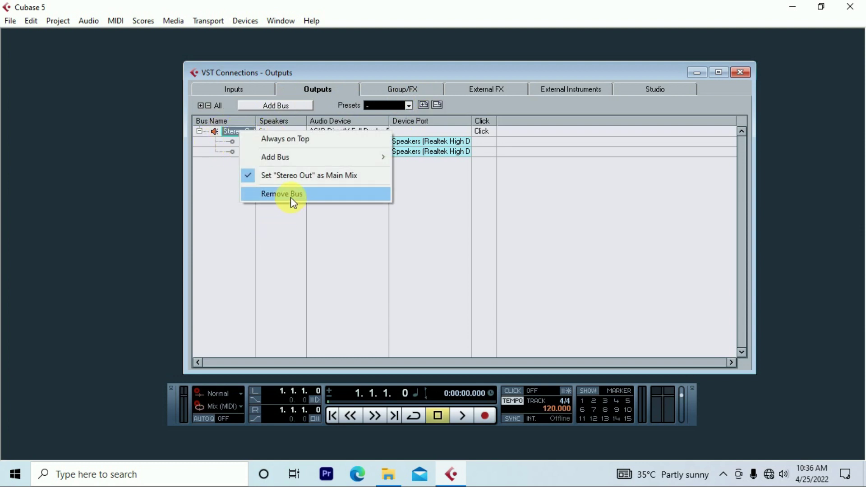
{"action": "left_click", "coordinate": [417, 281]}
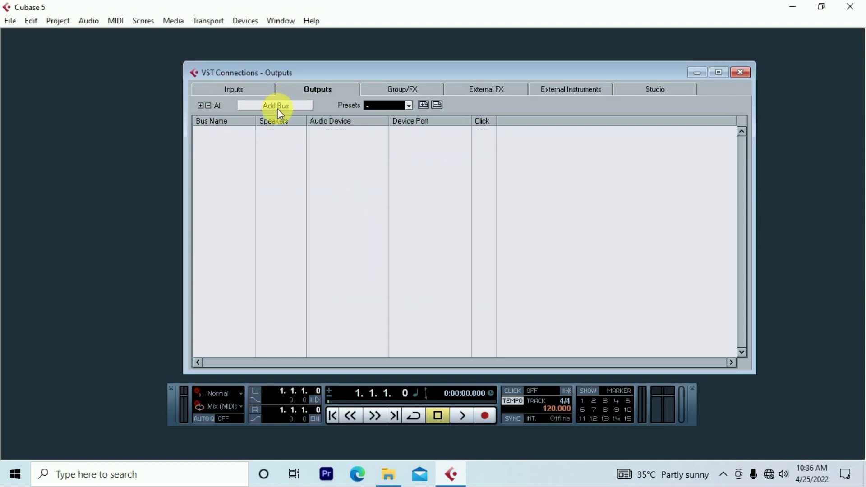
- Add a new Stereo output bus, then close VST Connections
{"action": "left_click", "coordinate": [278, 106]}
{"action": "left_click", "coordinate": [418, 242]}
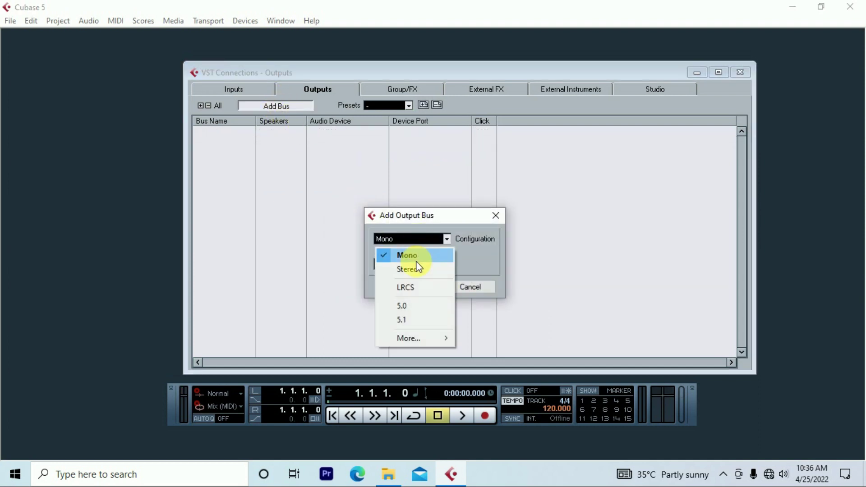
{"action": "left_click", "coordinate": [410, 272]}
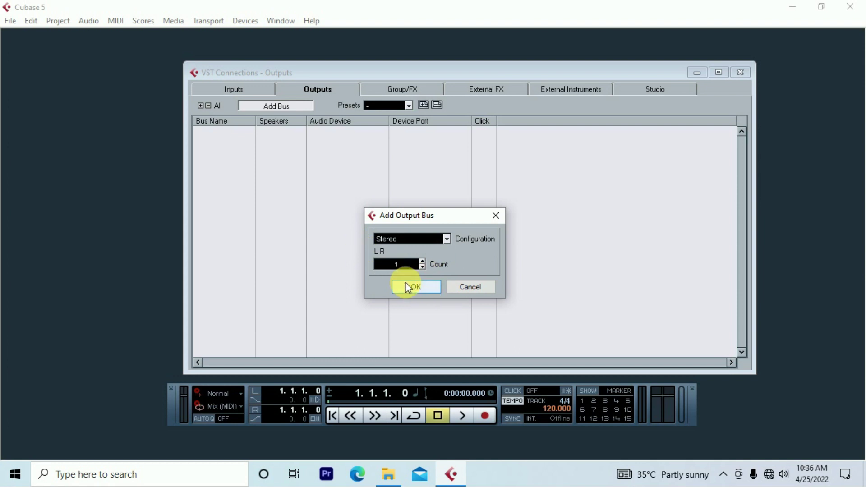
{"action": "left_click", "coordinate": [423, 286]}
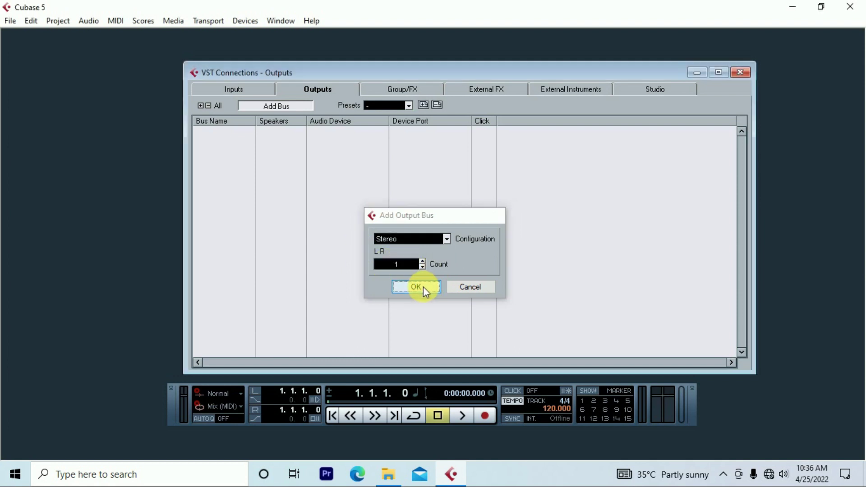
{"action": "left_click", "coordinate": [741, 72]}
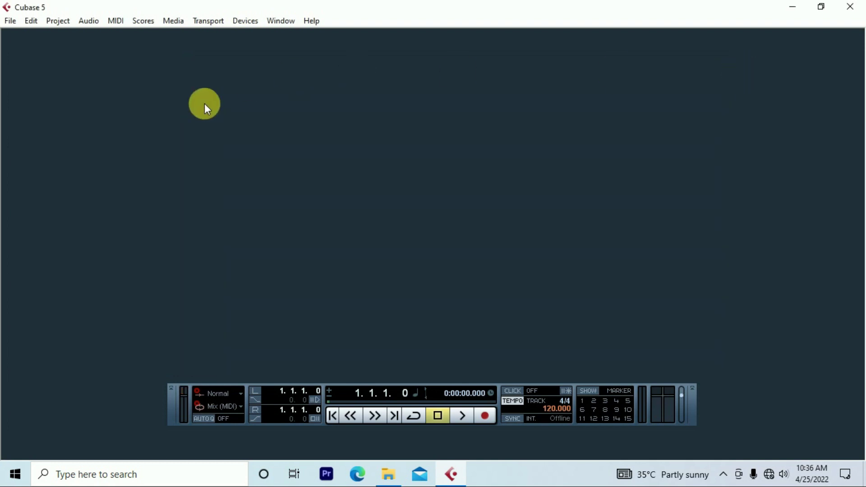
- Start a new project from the Empty template via File > New Project
{"action": "left_click", "coordinate": [10, 23]}
{"action": "left_click", "coordinate": [34, 37]}
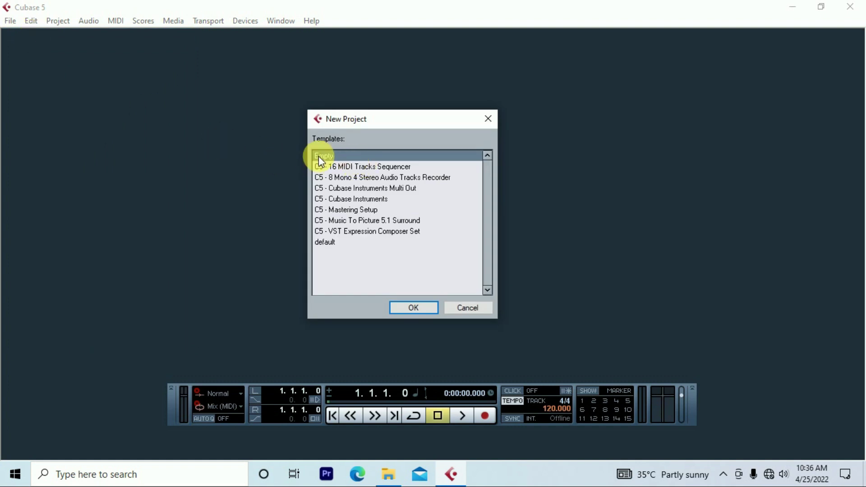
{"action": "left_click", "coordinate": [418, 306]}
- Create a new singer-named folder on Local Disk (I:) as the project folder
{"action": "left_click_drag", "start_coordinate": [453, 135], "coordinate": [358, 140]}
{"action": "left_click_drag", "start_coordinate": [439, 226], "coordinate": [445, 243]}
{"action": "left_click", "coordinate": [282, 256]}
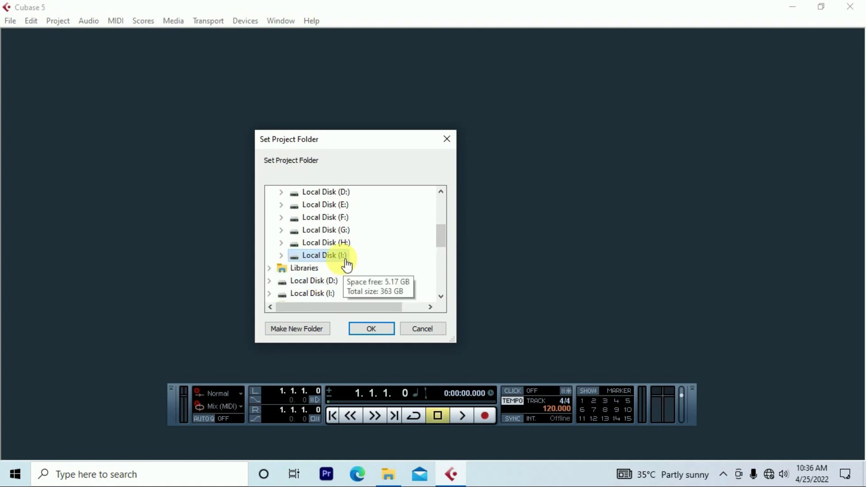
{"action": "left_click", "coordinate": [283, 255]}
{"action": "mouse_move", "coordinate": [440, 234]}
{"action": "left_mouse_down"}
{"action": "mouse_move", "coordinate": [440, 260]}
{"action": "mouse_move", "coordinate": [441, 242]}
{"action": "left_mouse_up"}
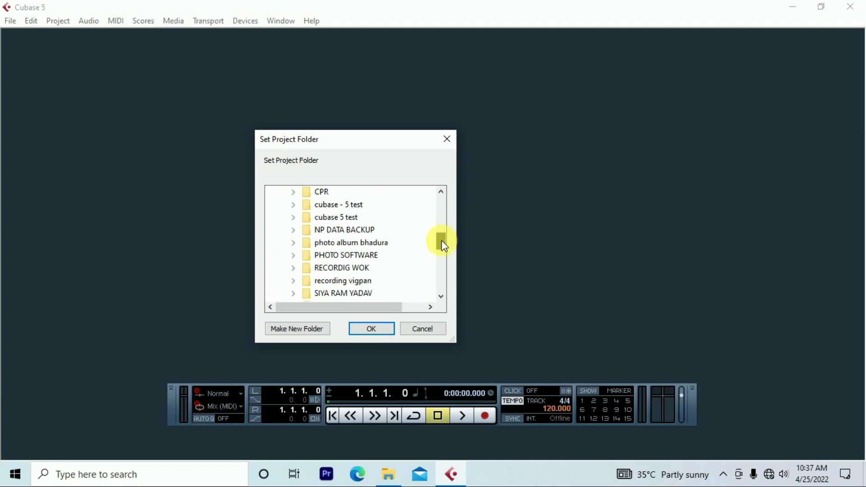
{"action": "left_click", "coordinate": [298, 329]}
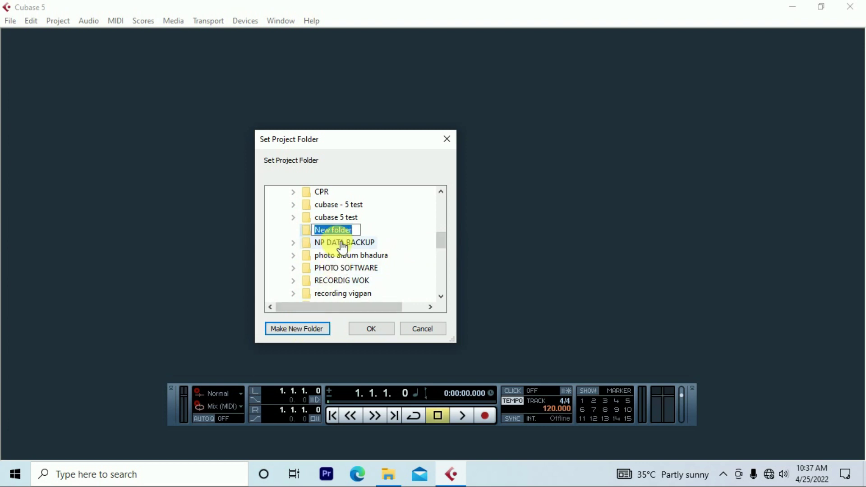
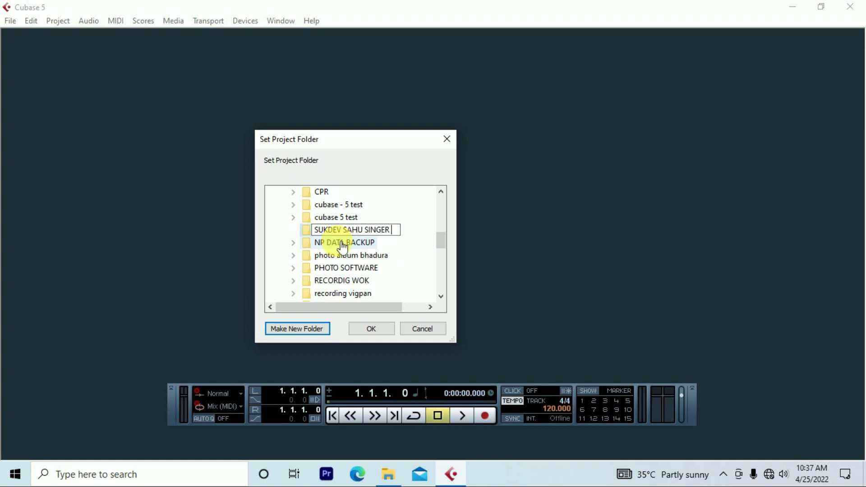
{"action": "key", "text": "Escape"}
{"action": "left_click", "coordinate": [361, 329]}
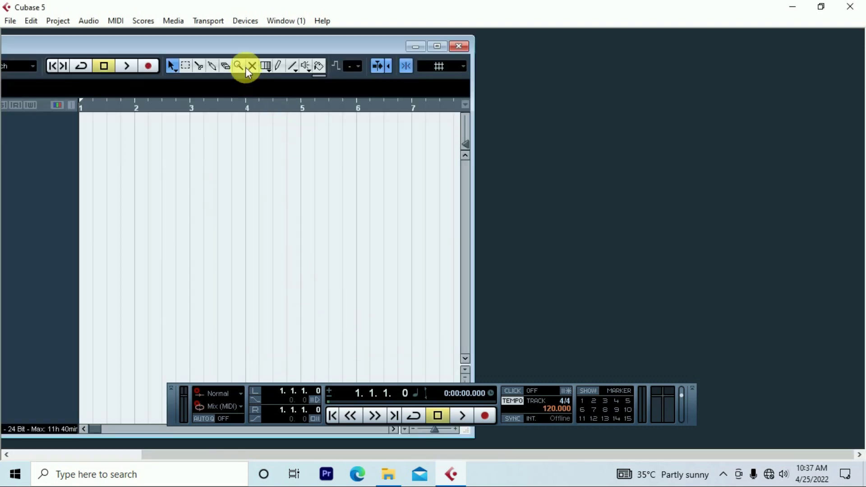
- Maximize the Untitled1 project window, then close the empty project
{"action": "double_click", "coordinate": [242, 50]}
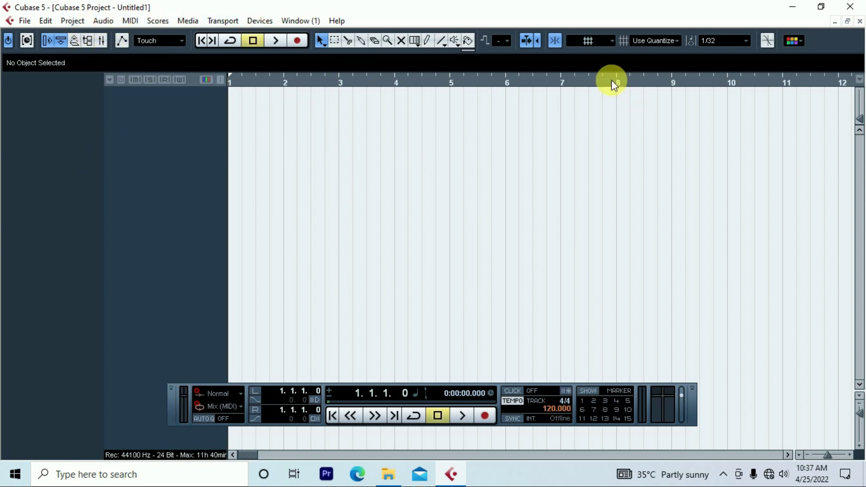
{"action": "left_click", "coordinate": [22, 21]}
{"action": "left_click", "coordinate": [859, 26]}
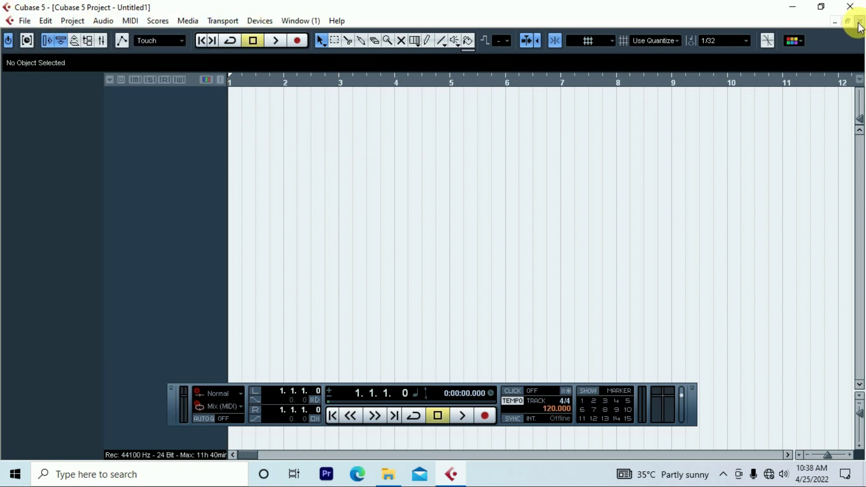
{"action": "left_click", "coordinate": [858, 26]}
- Start another new project from the Empty template
{"action": "left_click", "coordinate": [12, 23]}
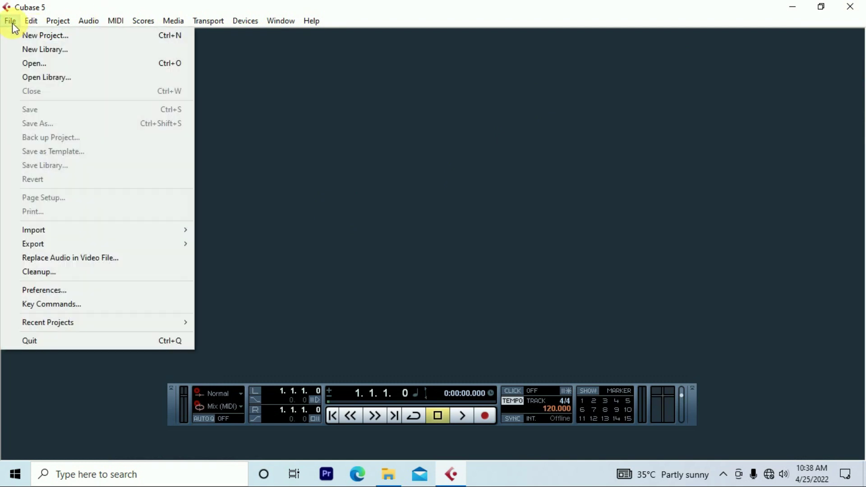
{"action": "left_click", "coordinate": [32, 37]}
{"action": "left_click", "coordinate": [412, 308]}
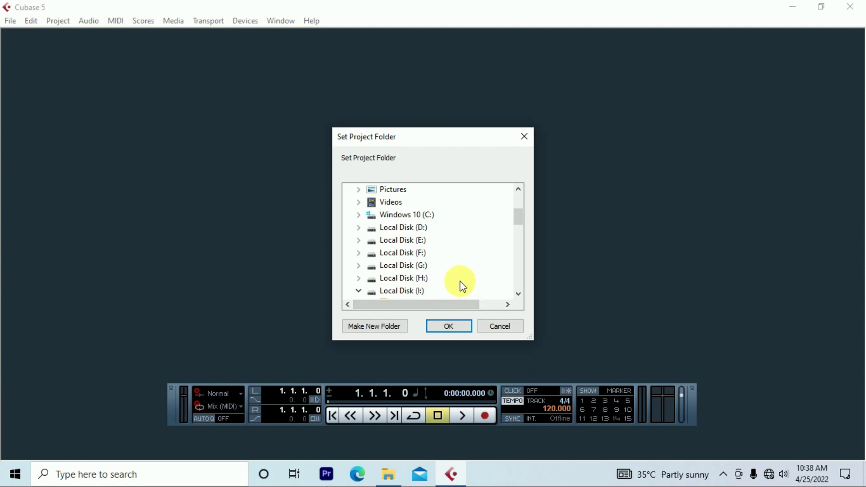
- Pick the existing singer-named folder on Local Disk (I:), then maximize the project window
{"action": "left_click", "coordinate": [360, 292]}
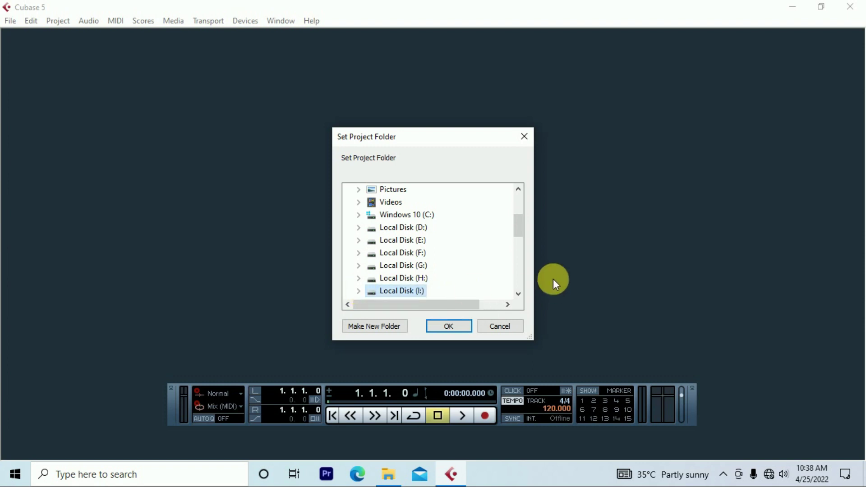
{"action": "scroll", "coordinate": [519, 239], "scroll_direction": "down", "scroll_amount": 2}
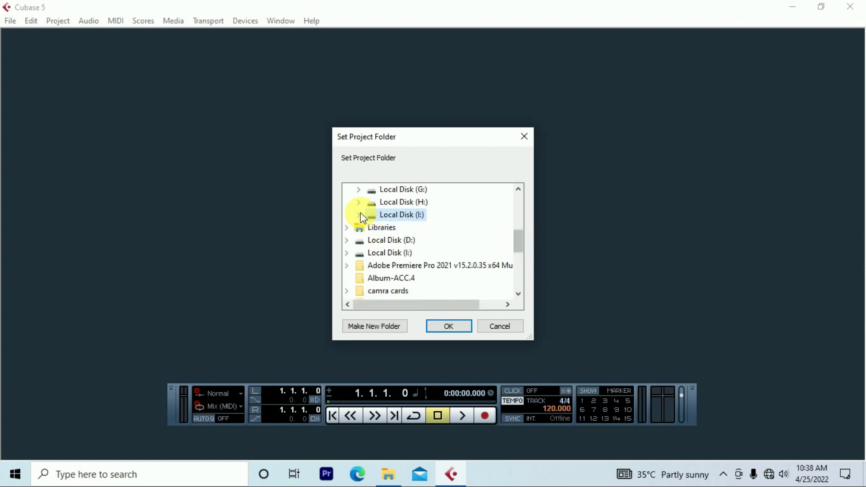
{"action": "left_click", "coordinate": [359, 215]}
{"action": "left_click", "coordinate": [518, 294]}
{"action": "left_click", "coordinate": [518, 293]}
{"action": "left_click", "coordinate": [518, 294]}
{"action": "left_click", "coordinate": [518, 293]}
{"action": "left_click", "coordinate": [519, 293]}
{"action": "left_click", "coordinate": [518, 294]}
{"action": "left_click", "coordinate": [519, 294]}
{"action": "left_click", "coordinate": [429, 254]}
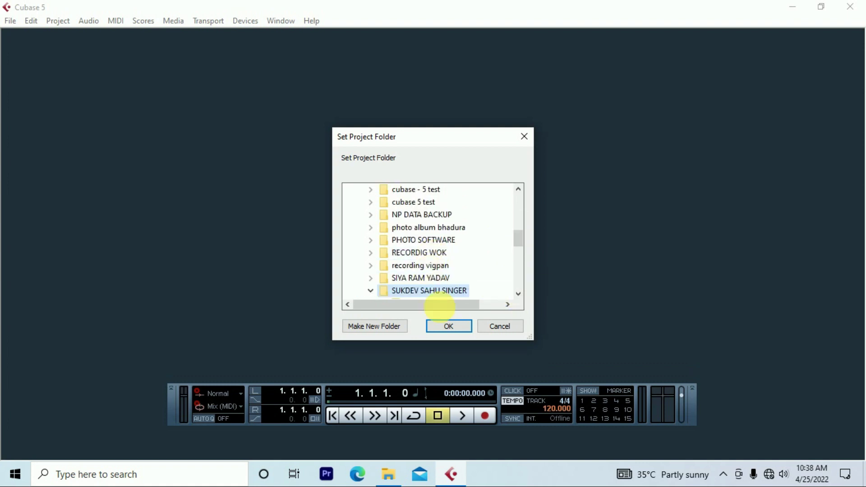
{"action": "left_click", "coordinate": [457, 326]}
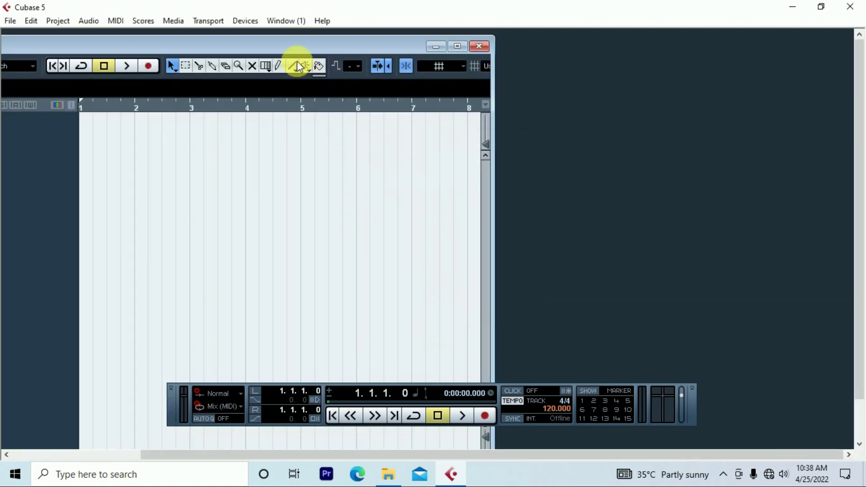
{"action": "double_click", "coordinate": [286, 44]}
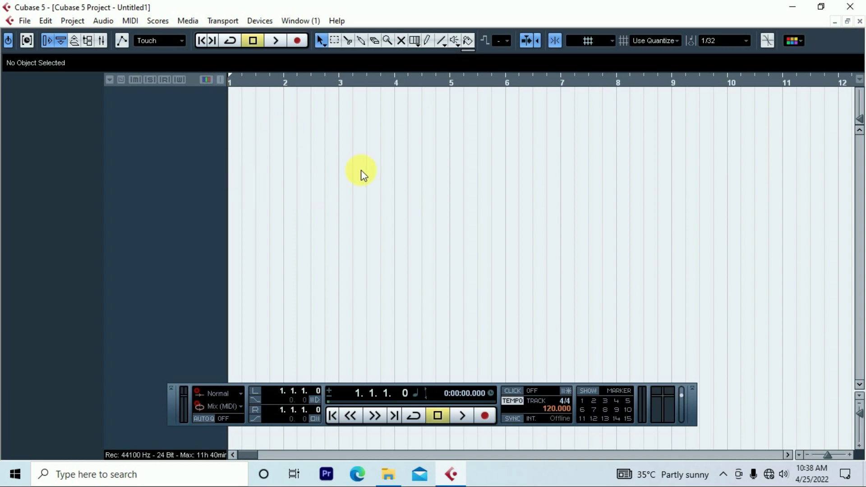
- Add 6 Mono audio tracks, Audio 01 to Audio 06, from the track list
{"action": "right_click", "coordinate": [167, 129]}
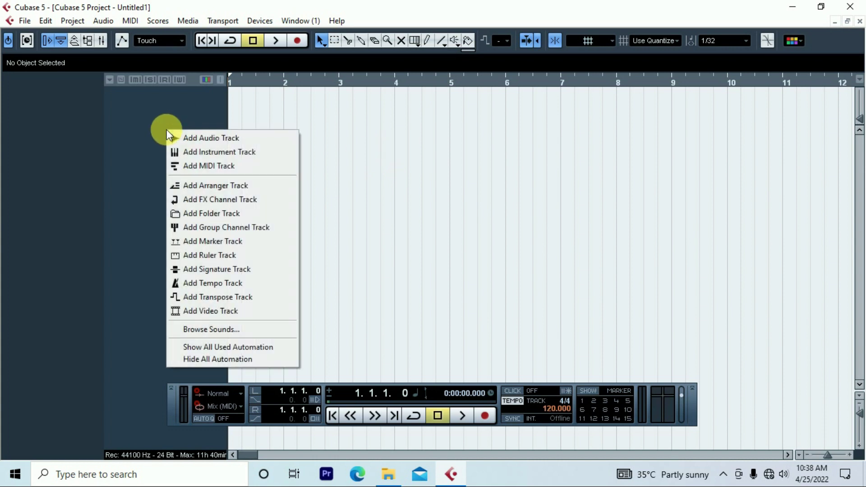
{"action": "left_click", "coordinate": [218, 137]}
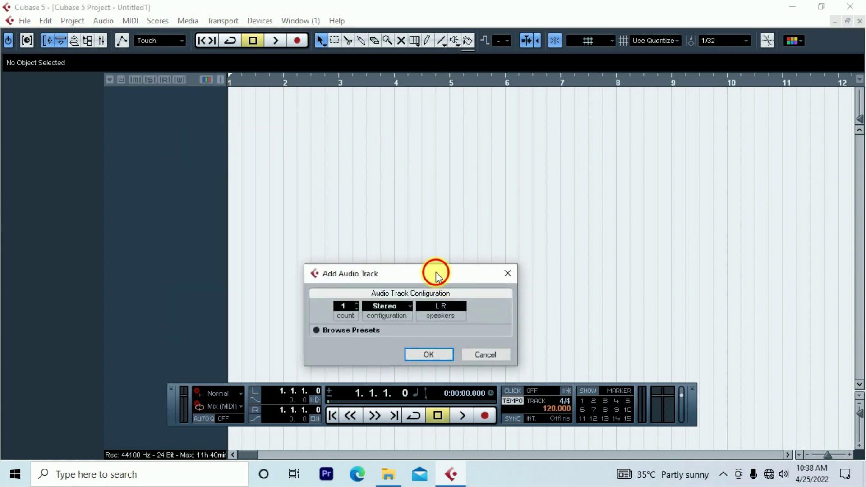
{"action": "left_click_drag", "start_coordinate": [436, 272], "coordinate": [419, 167]}
{"action": "left_click", "coordinate": [375, 200]}
{"action": "left_click", "coordinate": [384, 215]}
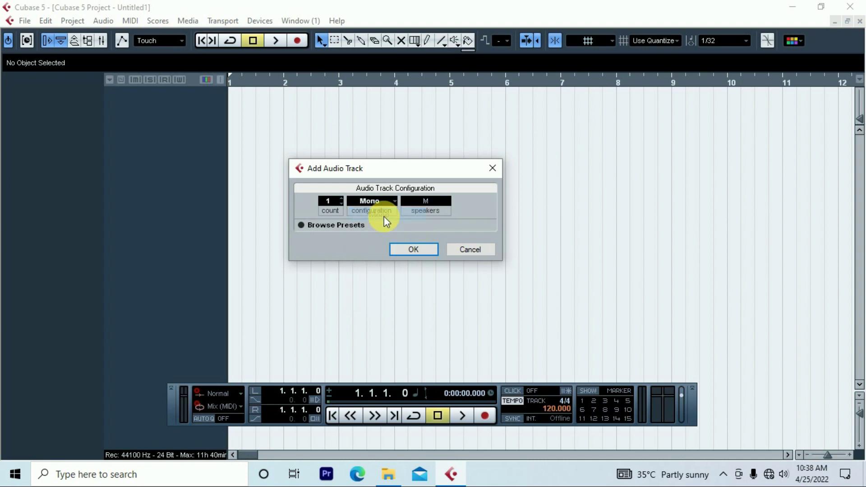
{"action": "left_click_drag", "start_coordinate": [404, 168], "coordinate": [378, 171]}
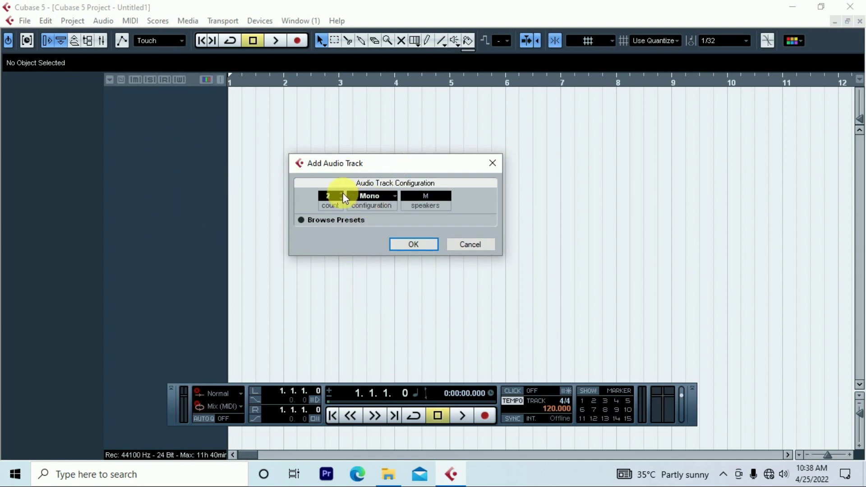
{"action": "left_click", "coordinate": [414, 245]}
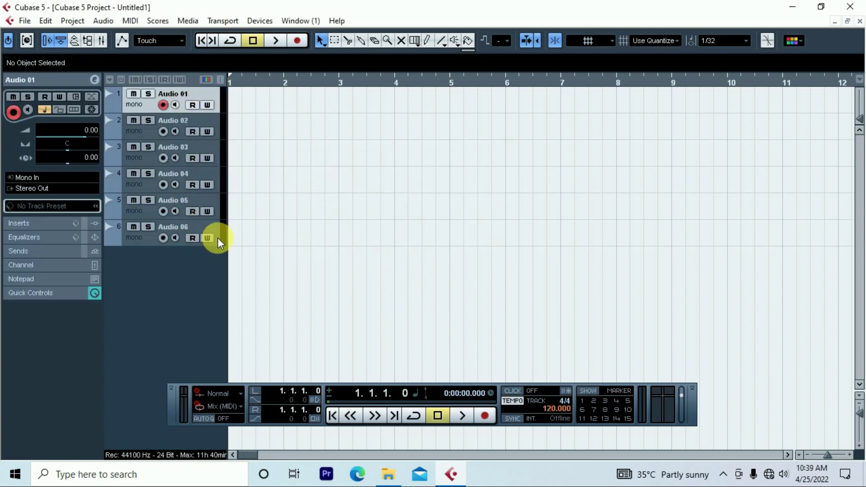
- Set the cursor near bar 2 and record-enable Audio 02, keeping its input on Mono In
{"action": "mouse_move", "coordinate": [298, 83]}
{"action": "left_mouse_down"}
{"action": "mouse_move", "coordinate": [300, 98]}
{"action": "mouse_move", "coordinate": [290, 93]}
{"action": "left_mouse_up"}
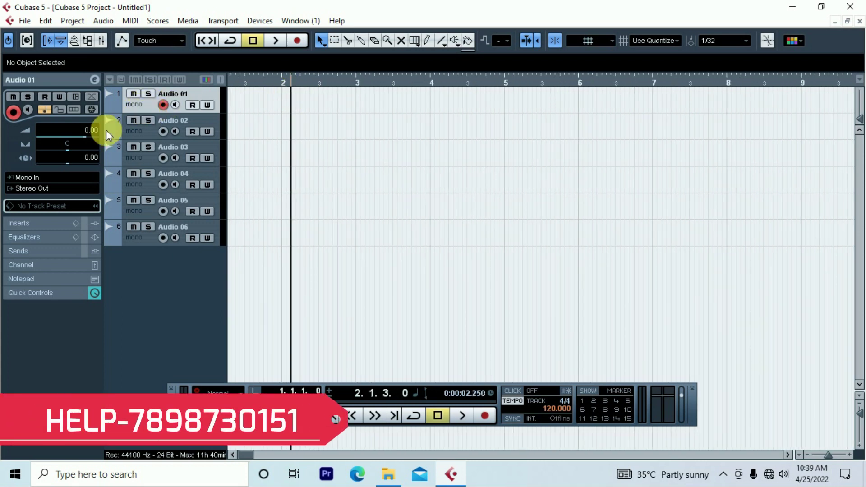
{"action": "left_click", "coordinate": [45, 177]}
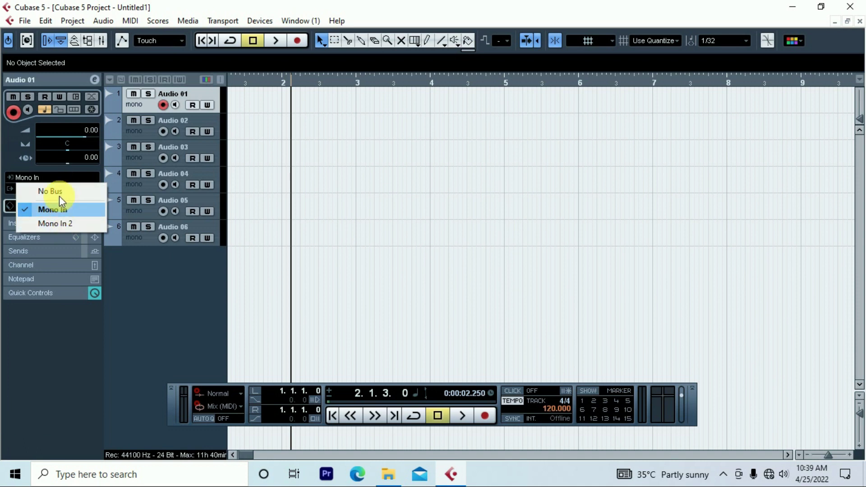
{"action": "left_click", "coordinate": [364, 170]}
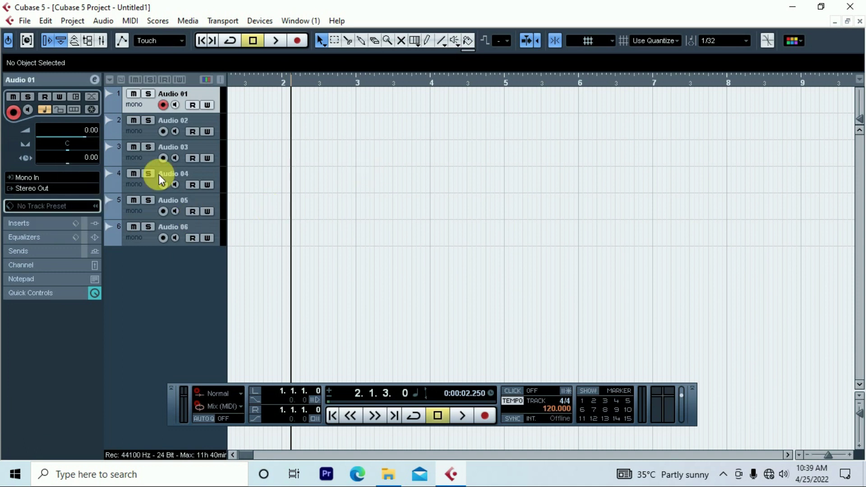
{"action": "left_click", "coordinate": [146, 131]}
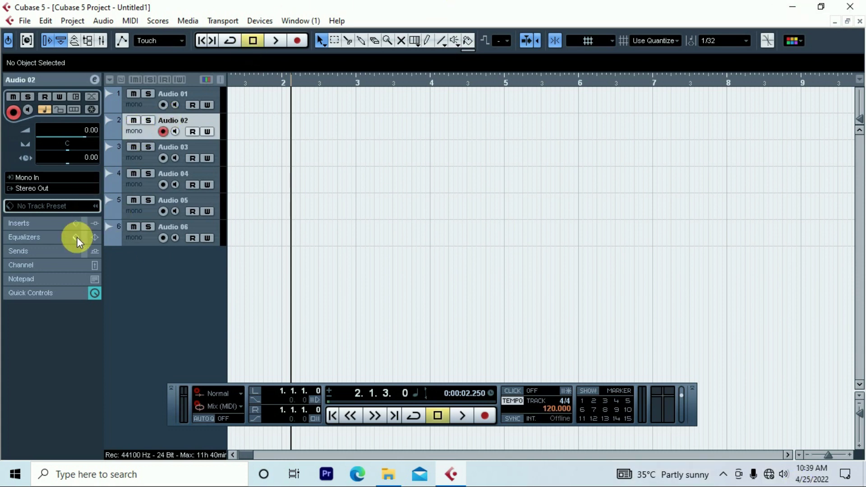
{"action": "left_click", "coordinate": [48, 176]}
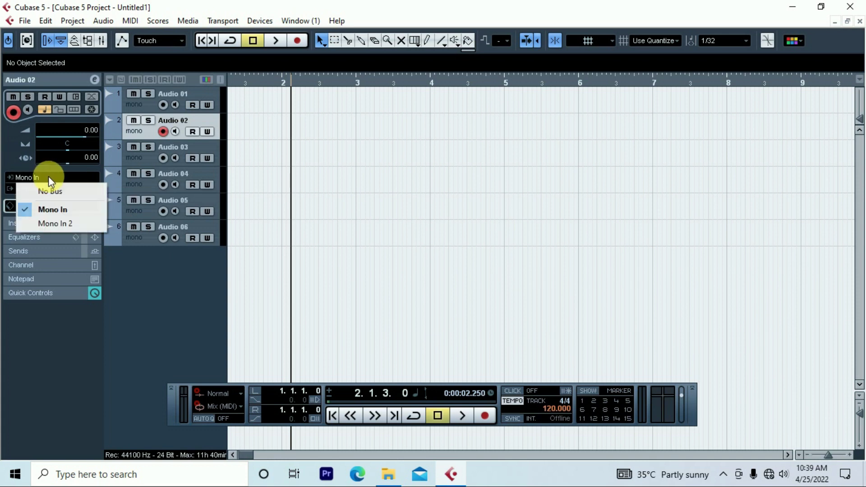
{"action": "left_click", "coordinate": [57, 211]}
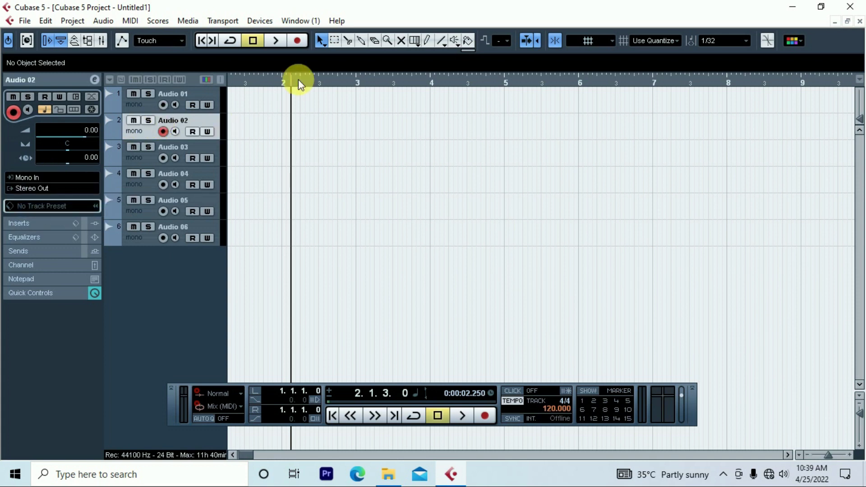
- Record a short clip, Audio 02_01, on Audio 02 and make that track taller
{"action": "left_click", "coordinate": [297, 41]}
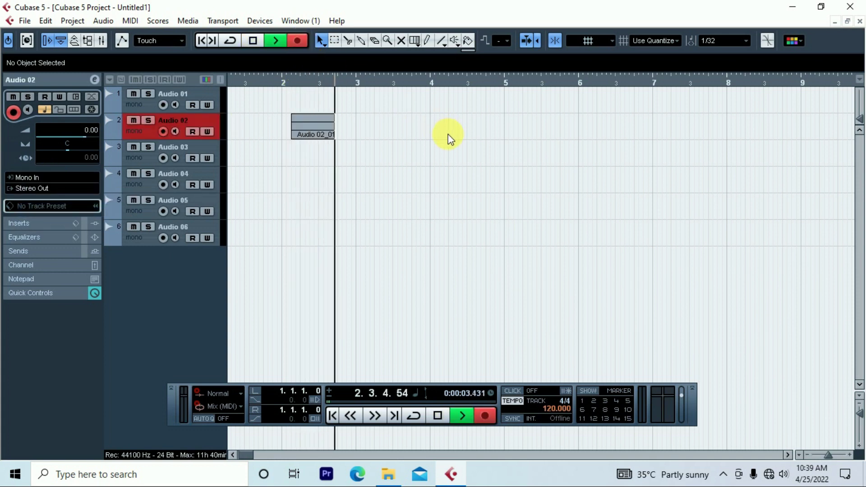
{"action": "key", "text": "space"}
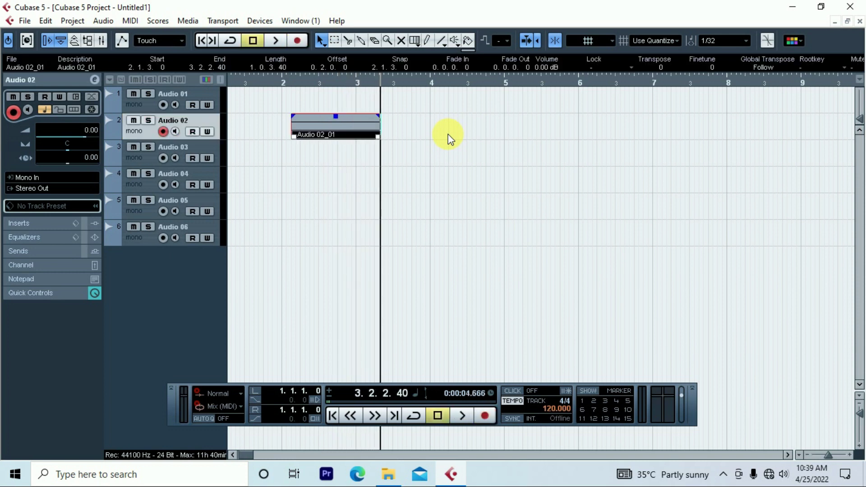
{"action": "left_click_drag", "start_coordinate": [183, 140], "coordinate": [177, 158]}
- Deselect and reselect the Audio 02_01 clip
{"action": "left_click", "coordinate": [333, 175]}
{"action": "left_click", "coordinate": [314, 135]}
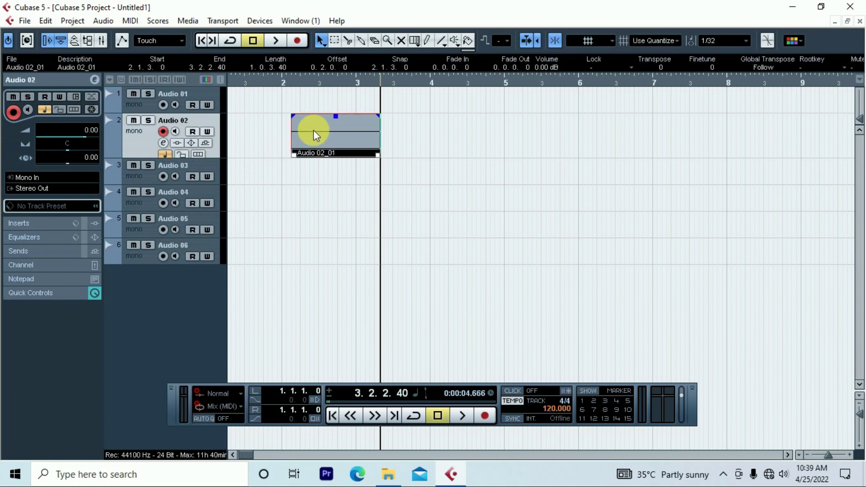
{"action": "left_click", "coordinate": [329, 158]}
{"action": "left_click", "coordinate": [472, 154]}
{"action": "left_click", "coordinate": [318, 144]}
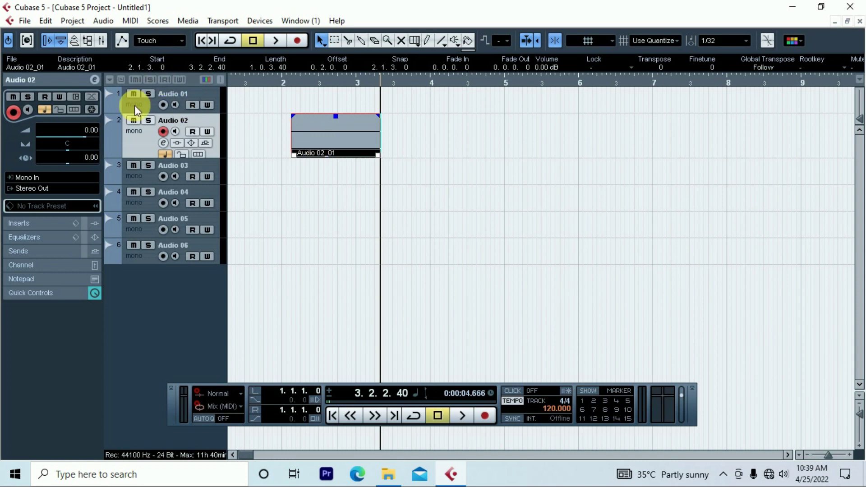
- Keep Audio 02 on Mono In, then record-enable Audio 06 with input Mono In 2
{"action": "left_click", "coordinate": [56, 174]}
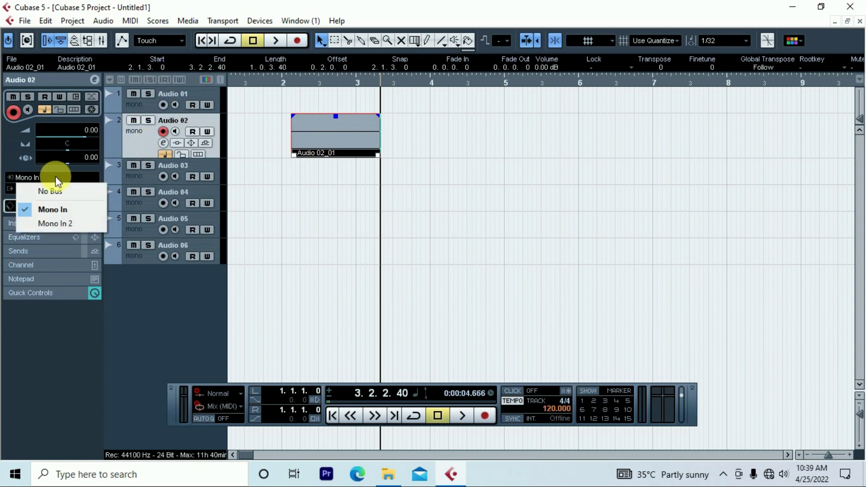
{"action": "left_click", "coordinate": [61, 207]}
{"action": "left_click", "coordinate": [136, 257]}
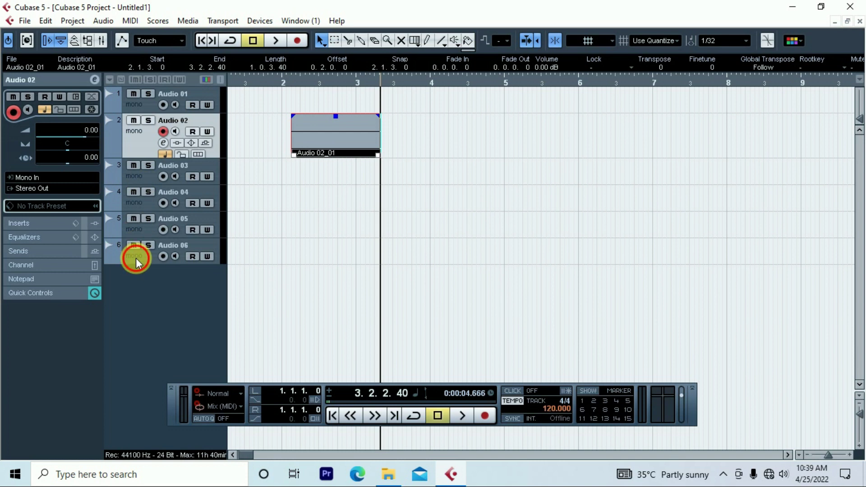
{"action": "left_click", "coordinate": [66, 175]}
{"action": "left_click", "coordinate": [71, 223]}
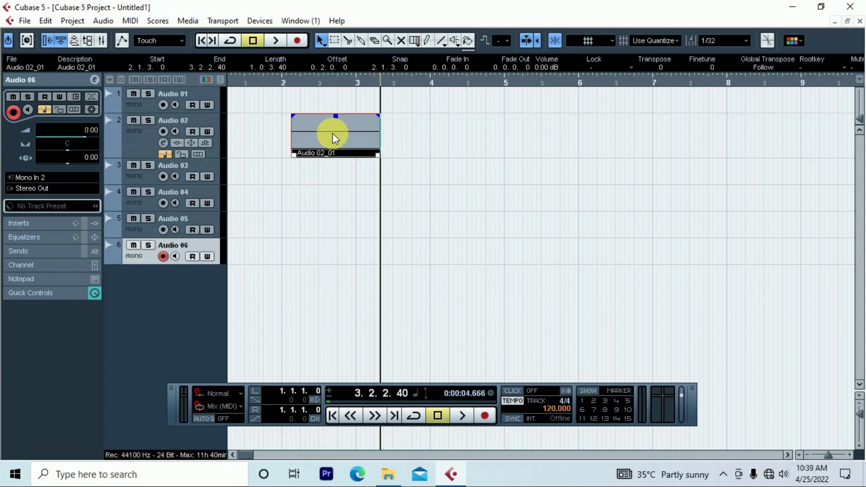
- Delete Audio 02_01 and record a new clip, Audio 06_01, on Audio 06 from bar 3
{"action": "key", "text": "Delete"}
{"action": "left_click", "coordinate": [359, 82]}
{"action": "left_click", "coordinate": [296, 40]}
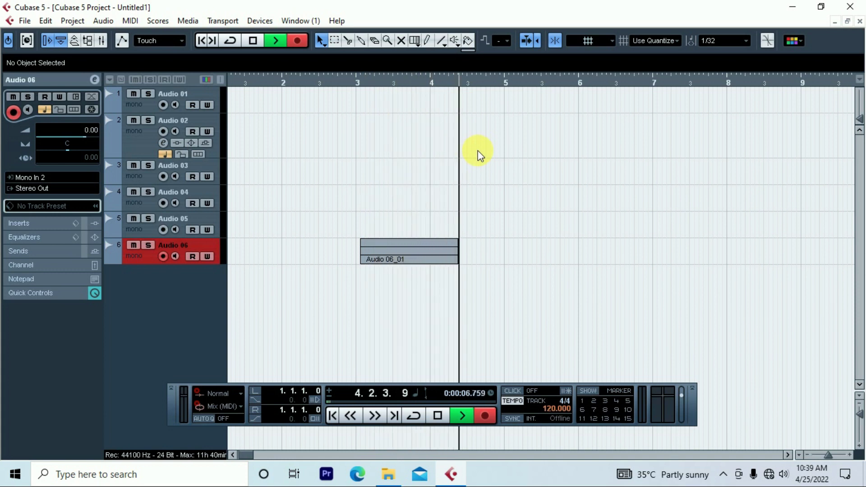
{"action": "key", "text": "space"}
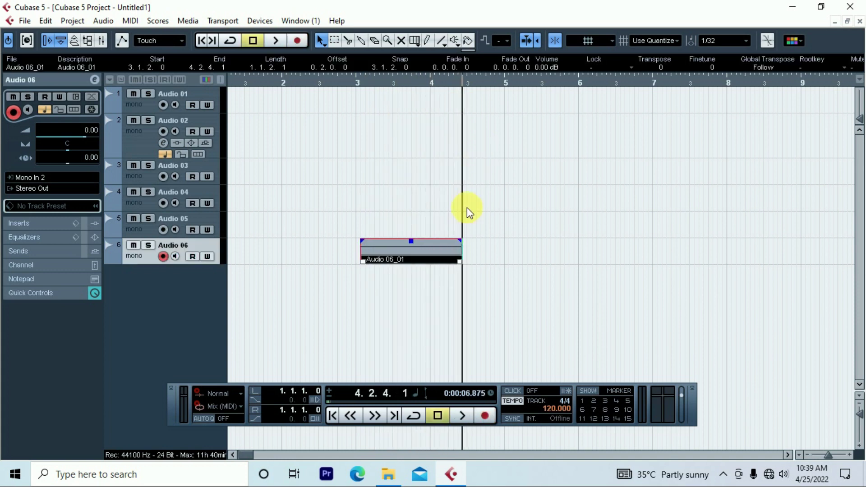
{"action": "left_click", "coordinate": [456, 300]}
{"action": "left_click_drag", "start_coordinate": [532, 253], "coordinate": [302, 231]}
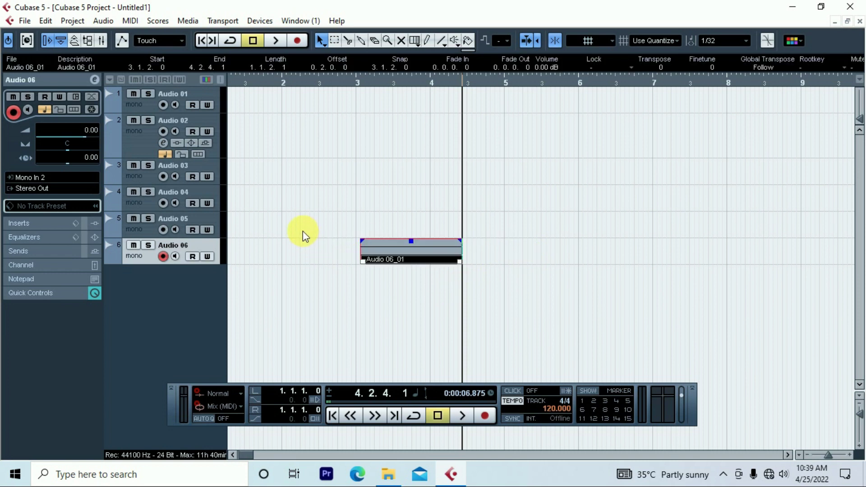